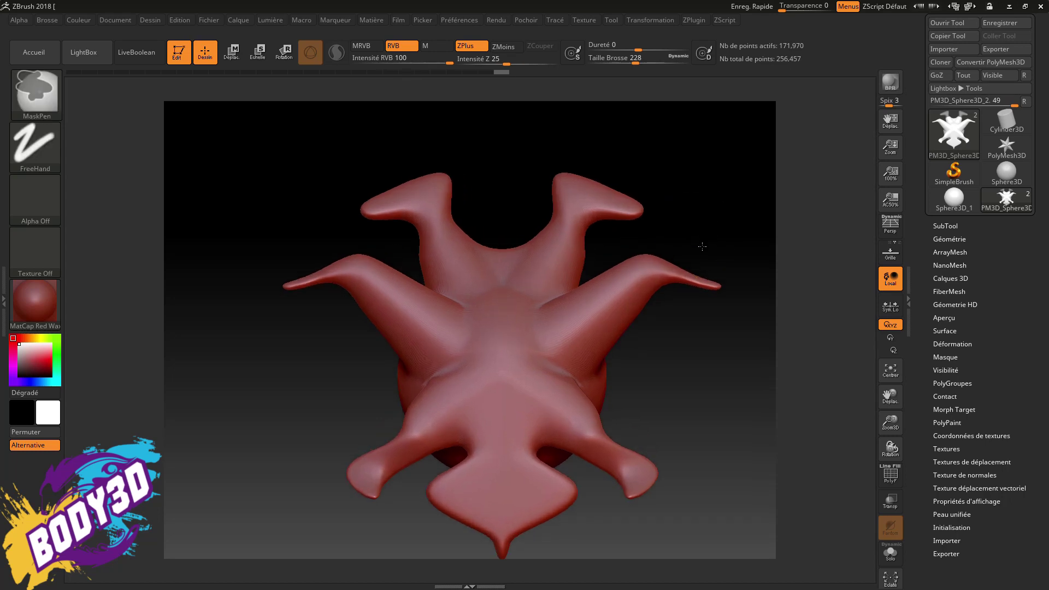
# Step: Zoom in and mask the tips of both upper limbs with the MaskPen brush and symmetry
pyautogui.keyDown('ctrl'); pyautogui.moveTo(700, 232); pyautogui.dragTo(703, 214, button='right'); pyautogui.keyUp('ctrl')
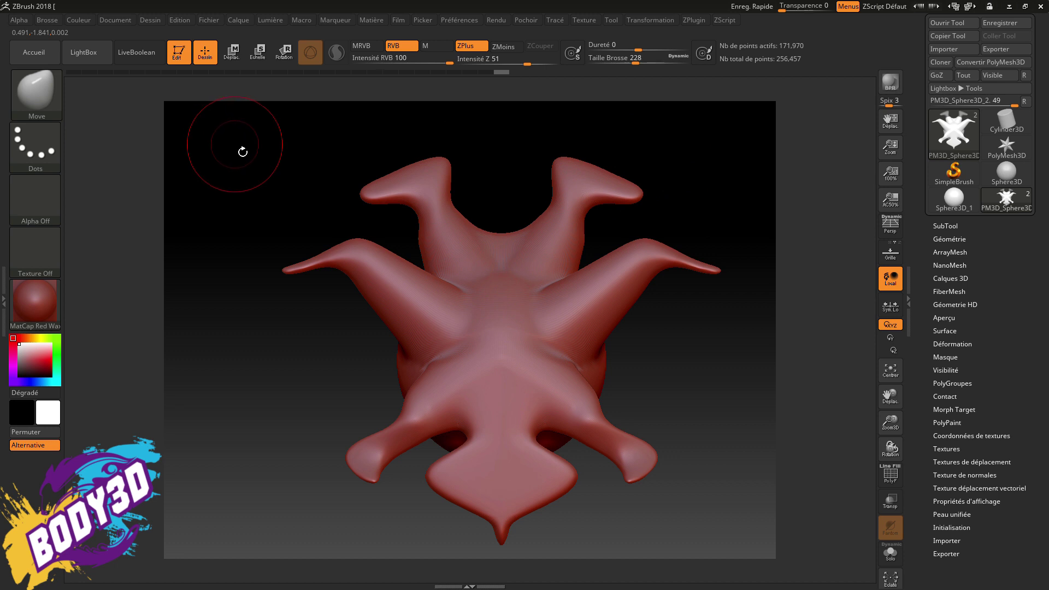
pyautogui.press('b')
pyautogui.press('s')
pyautogui.press('t')
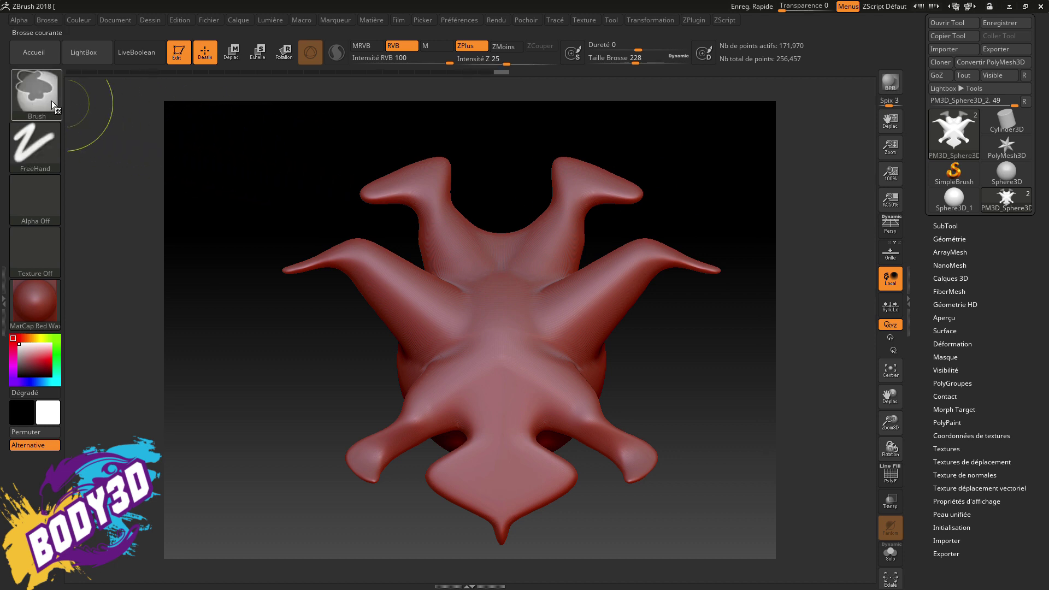
pyautogui.press('ctrl')
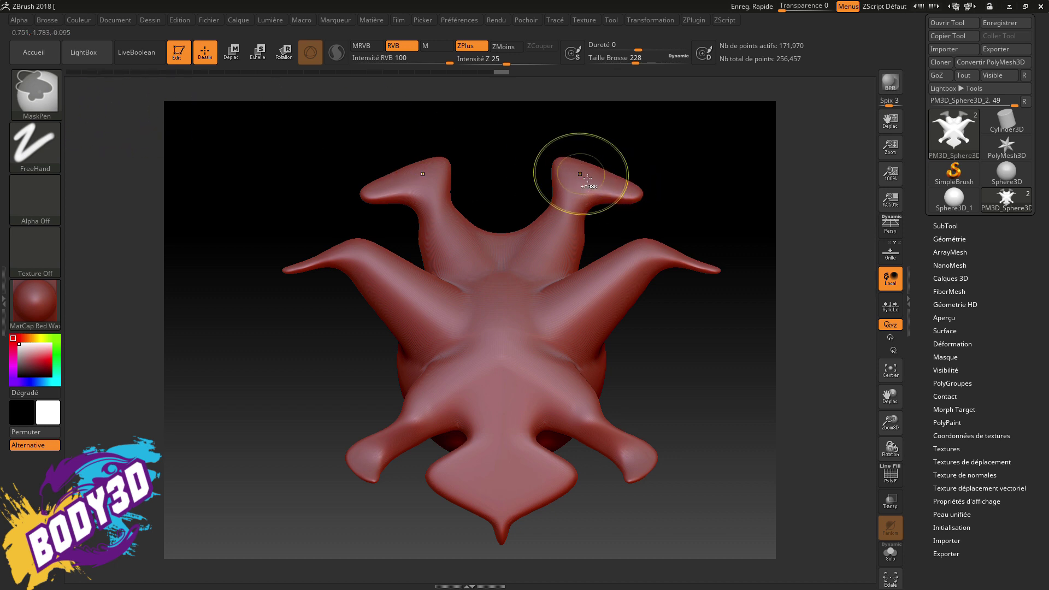
pyautogui.keyDown('ctrl'); pyautogui.moveTo(588, 177); pyautogui.dragTo(613, 184); pyautogui.keyUp('ctrl')
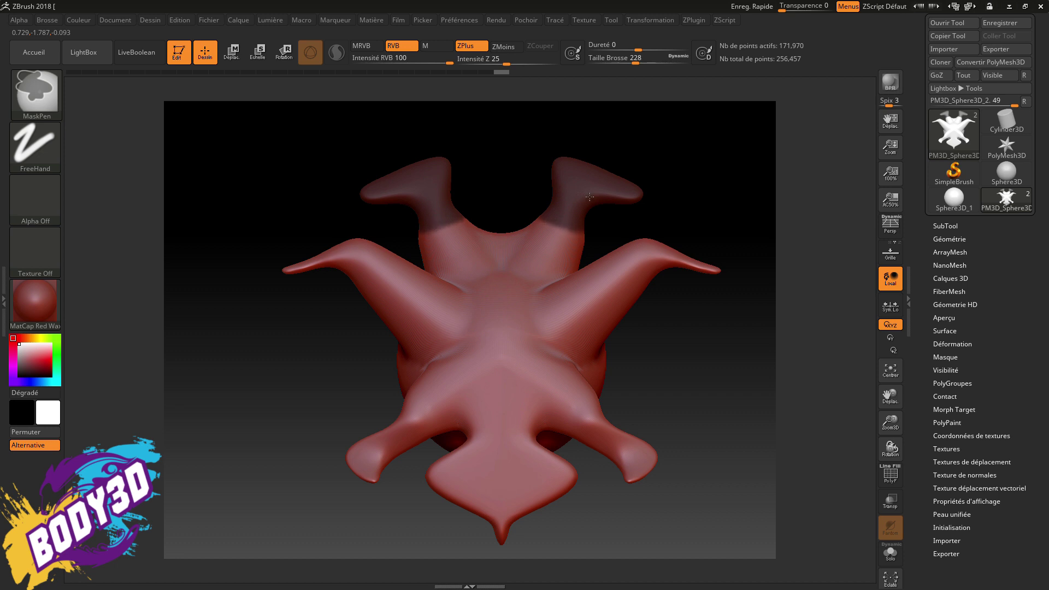
# Step: Switch to the Move brush, zoom out to the whole creature, and expand Tool > PolyGroups
pyautogui.press('b')
pyautogui.press('m')
pyautogui.press('v')
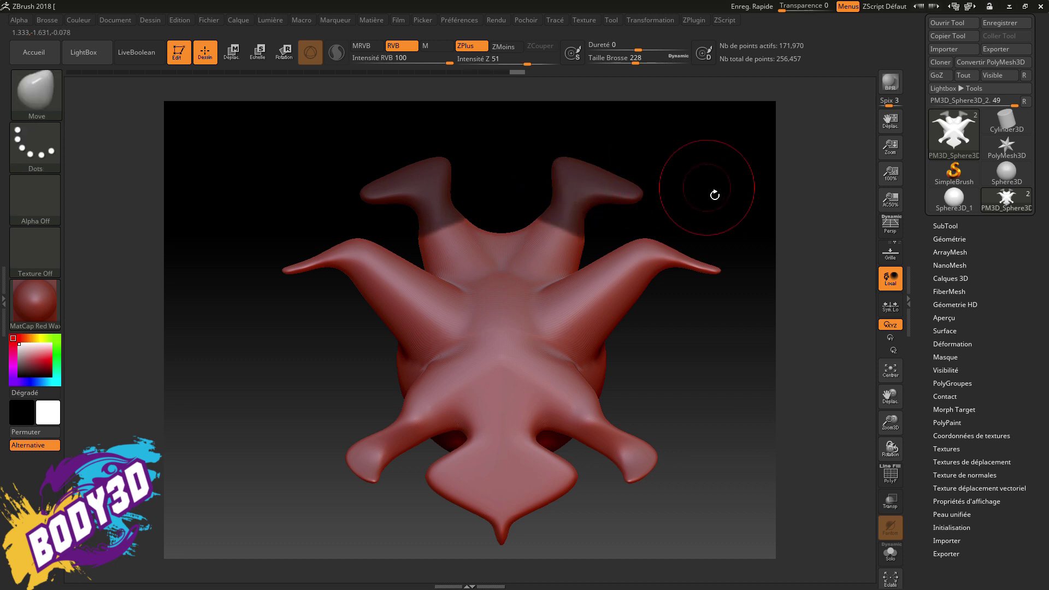
pyautogui.moveTo(703, 187)
pyautogui.mouseDown()
pyautogui.moveTo(565, 189)
pyautogui.moveTo(687, 185)
pyautogui.moveTo(707, 165)
pyautogui.mouseUp()
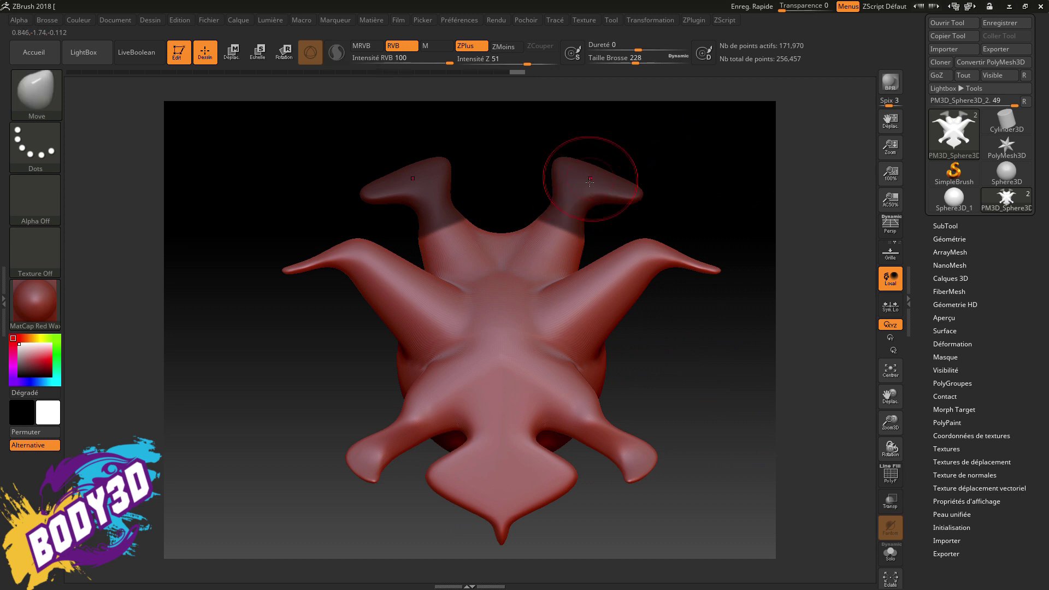
pyautogui.keyDown('alt'); pyautogui.moveTo(688, 377); pyautogui.dragTo(666, 323); pyautogui.keyUp('alt')
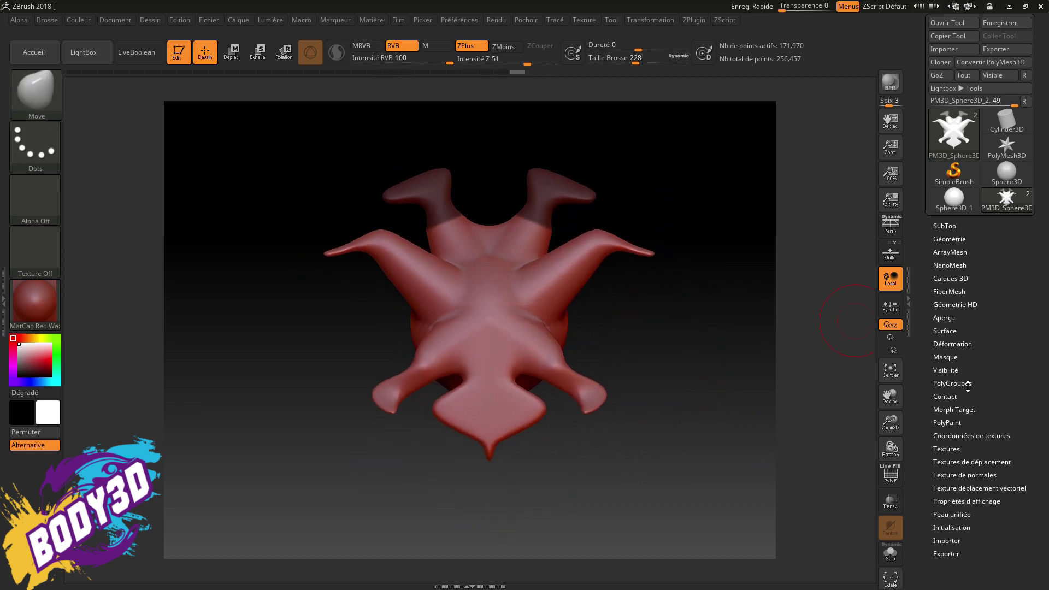
pyautogui.click(953, 383)
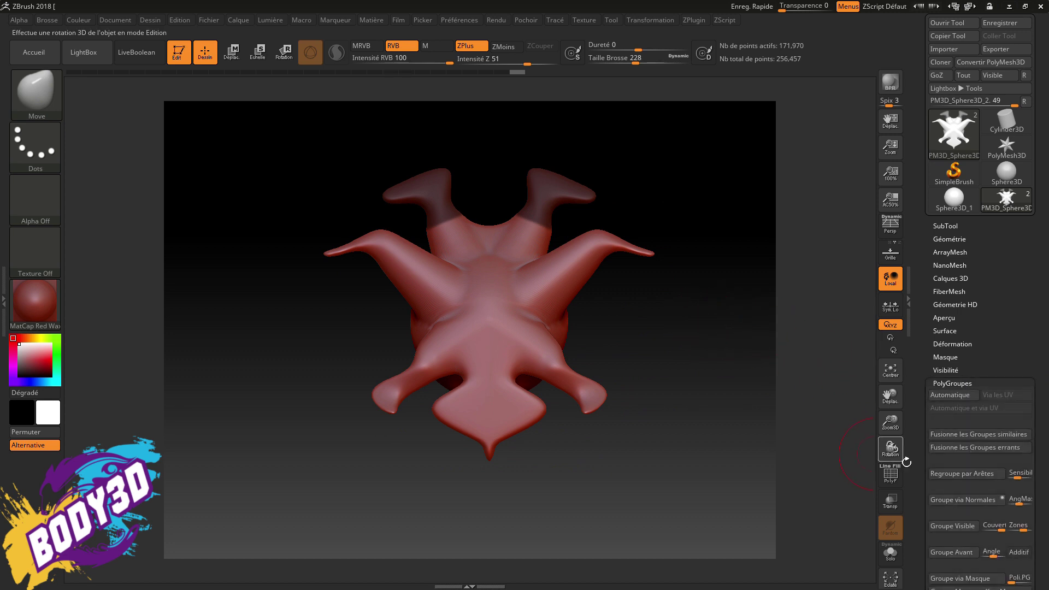
# Step: Turn on PolyF and make the masked limb tips their own polygroup with Group by Mask
pyautogui.click(891, 476)
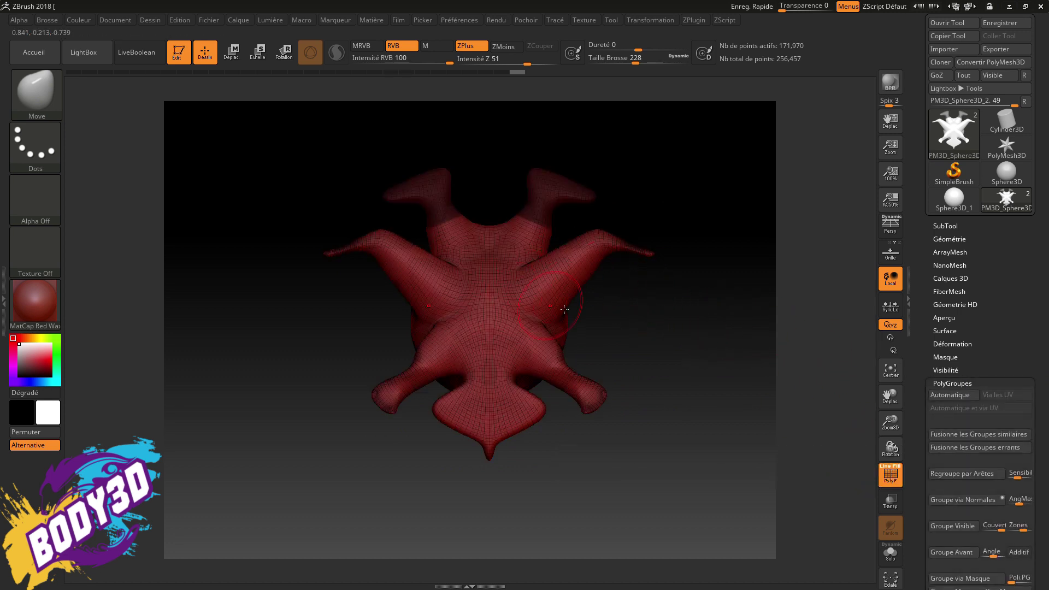
pyautogui.scroll(-3, 981, 301)
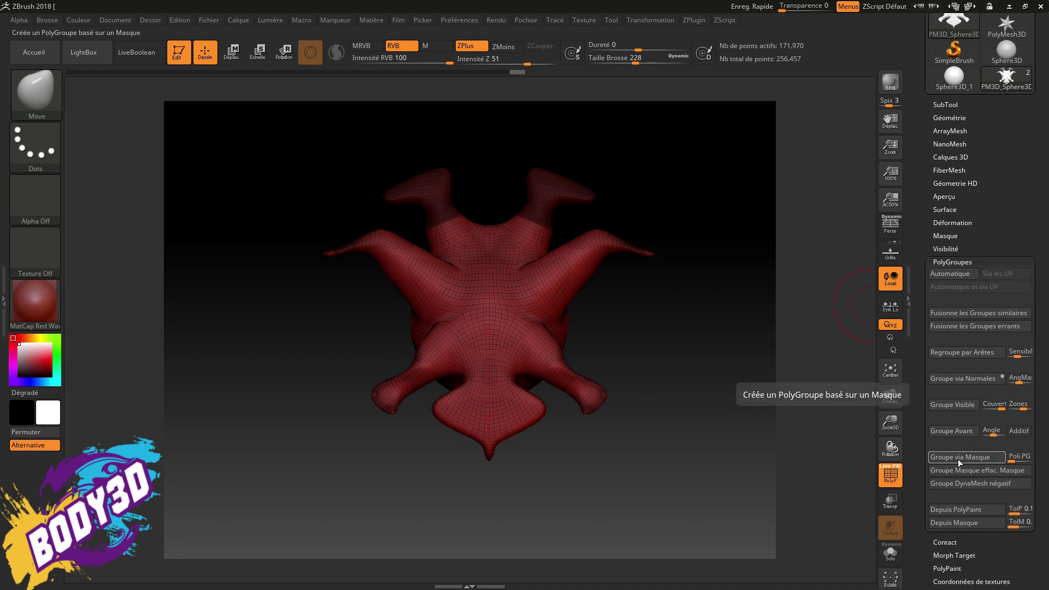
pyautogui.click(963, 456)
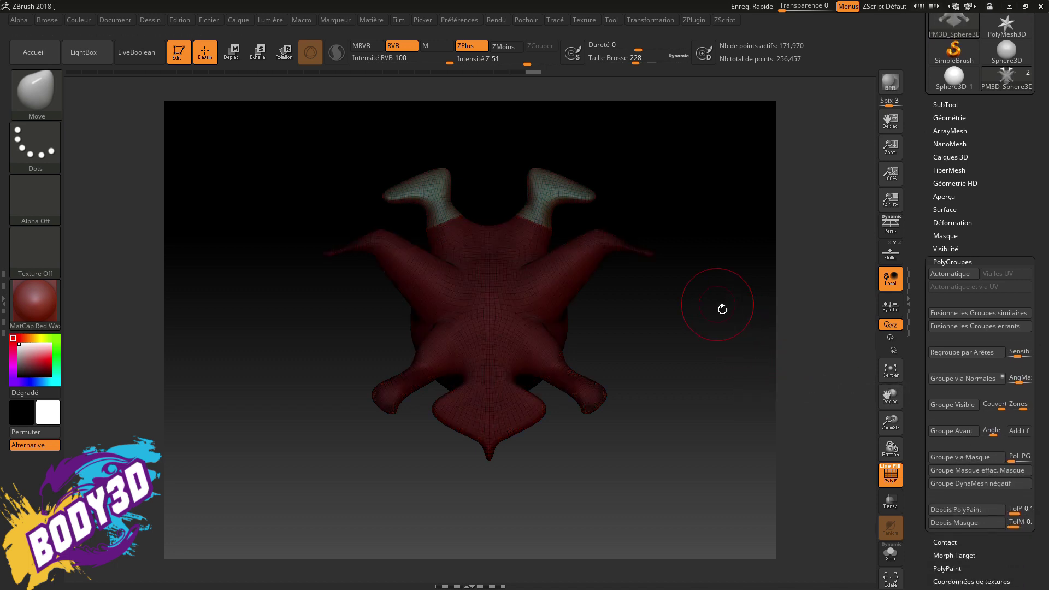
pyautogui.moveTo(701, 333)
pyautogui.mouseDown()
pyautogui.moveTo(668, 300)
pyautogui.moveTo(698, 351)
pyautogui.mouseUp()
pyautogui.press('ctrl')
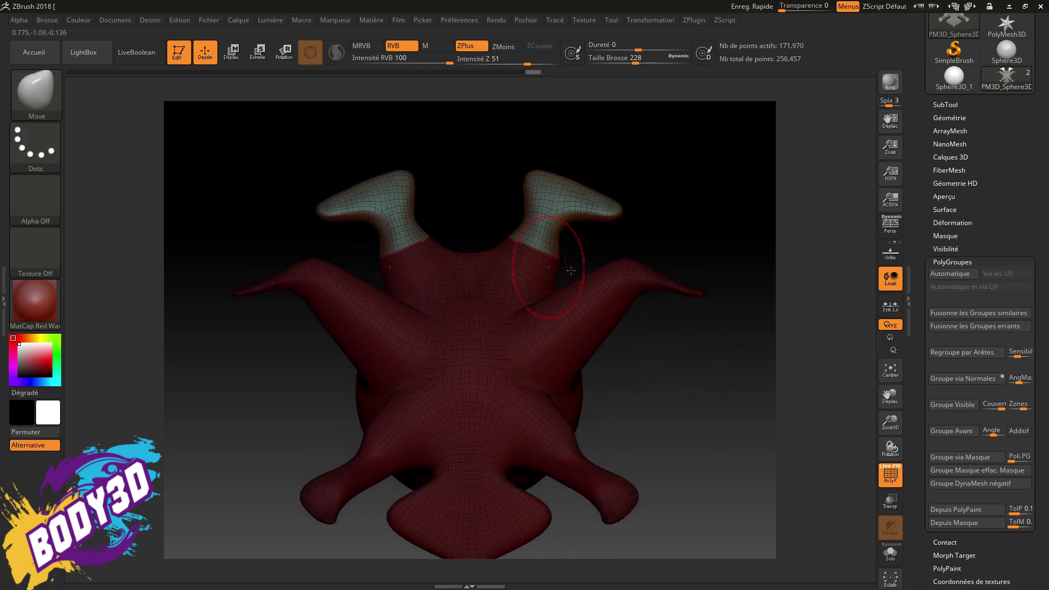
pyautogui.moveTo(993, 169); pyautogui.dragTo(993, 209)
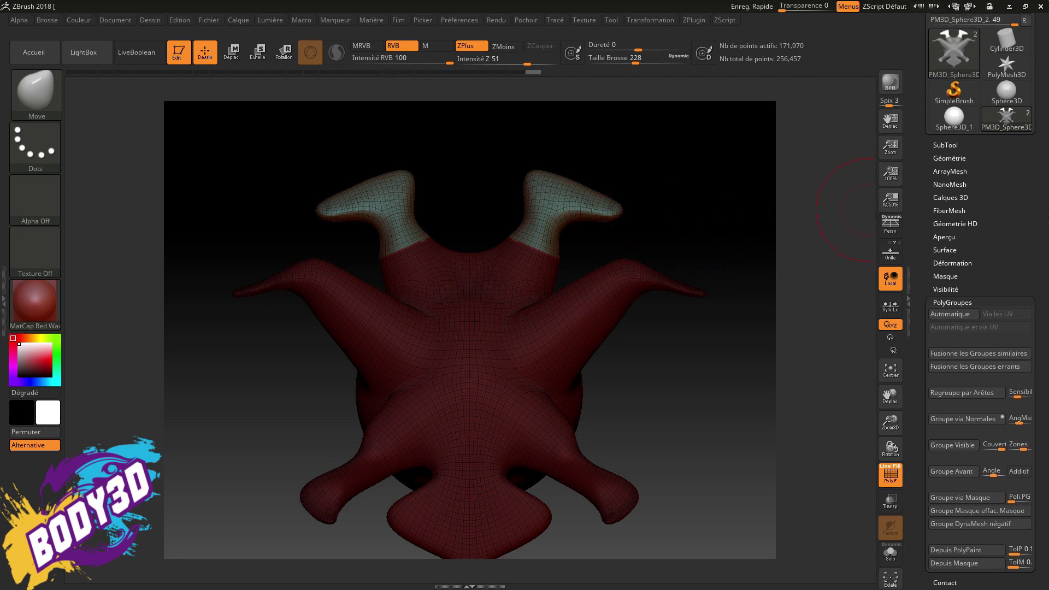
# Step: Open the SubTool list and clear the mask from the whole creature
pyautogui.click(970, 147)
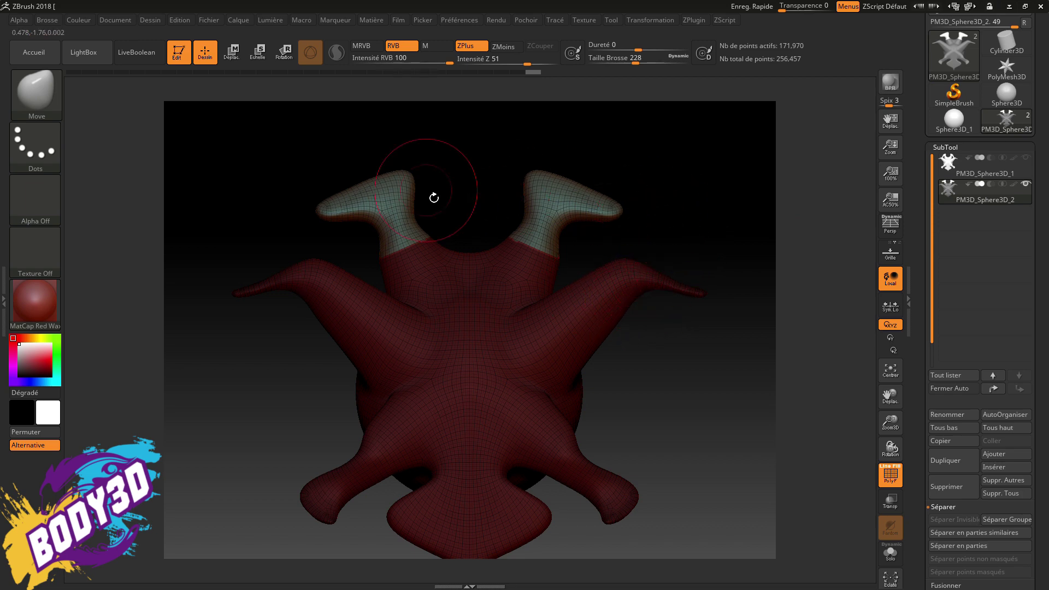
pyautogui.press('ctrl')
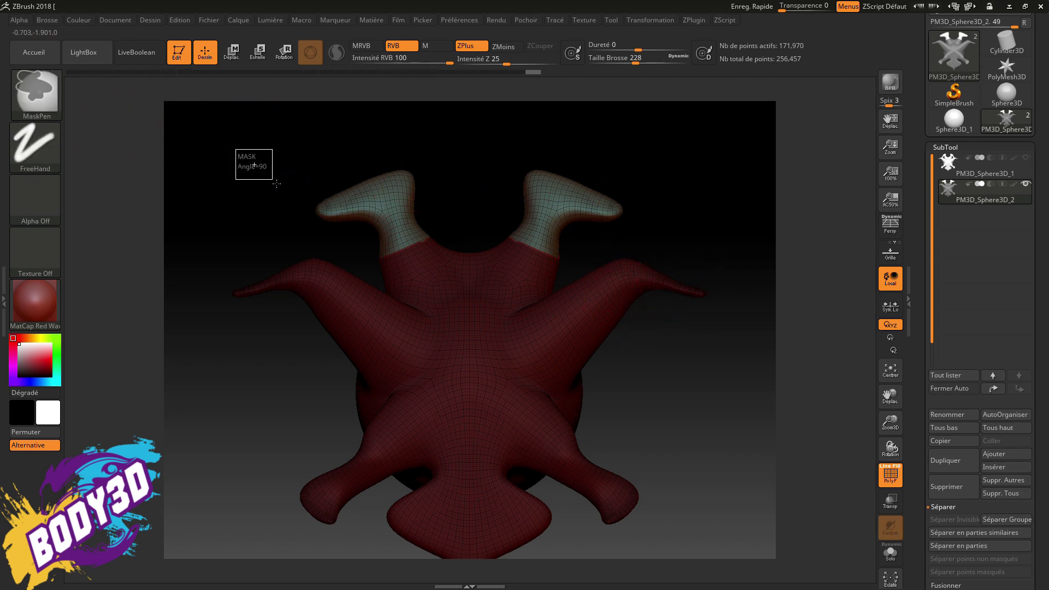
pyautogui.keyDown('ctrl'); pyautogui.moveTo(277, 183); pyautogui.dragTo(272, 179); pyautogui.keyUp('ctrl')
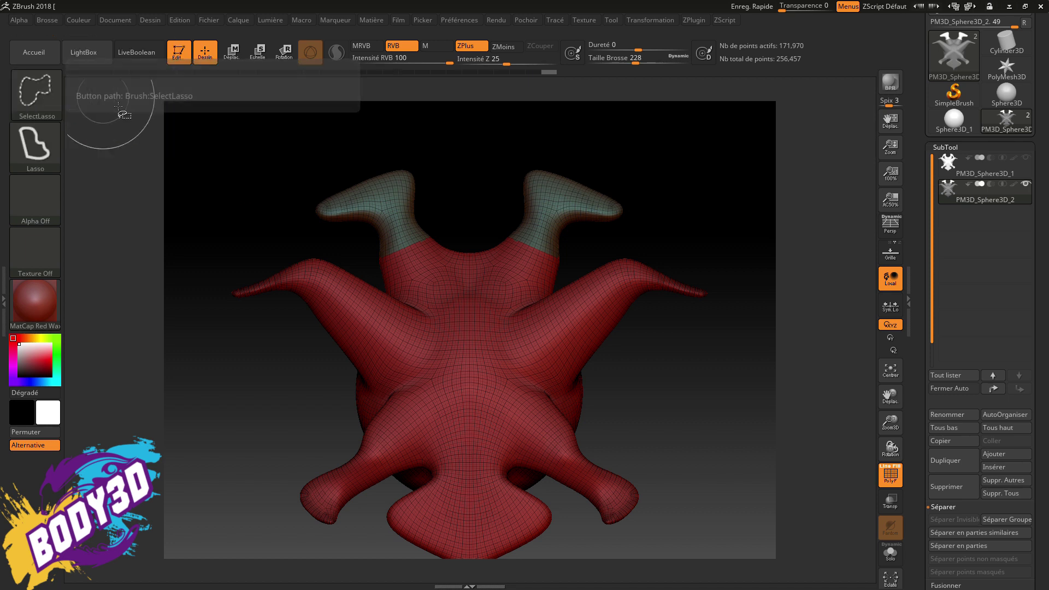
# Step: Pick SelectRect from the Quick Pick selection brushes, ready to isolate a group
pyautogui.press('ctrl')
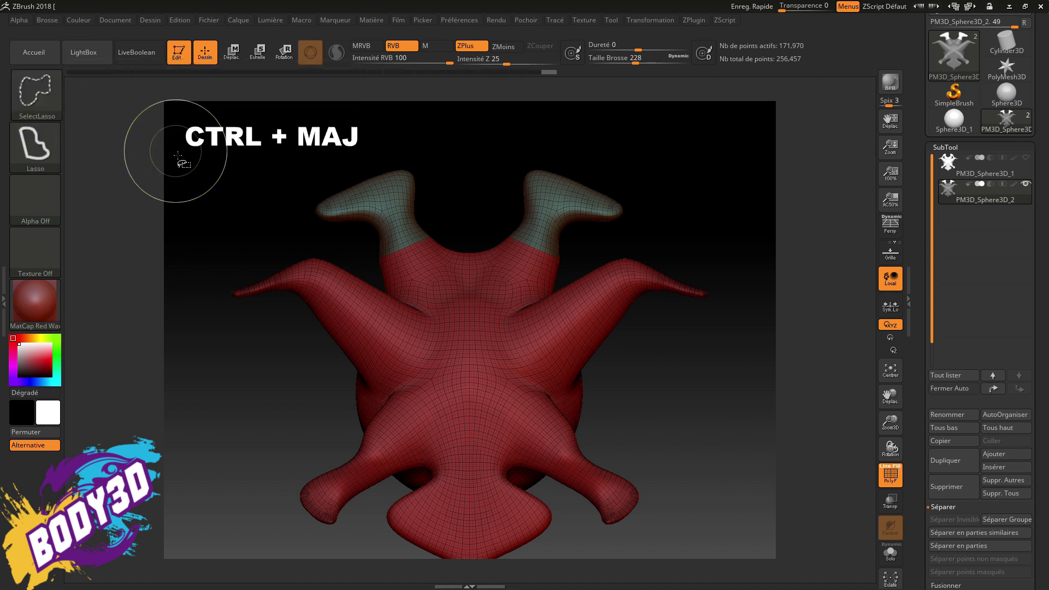
pyautogui.hotkey('ctrl', 'shift', 'b')
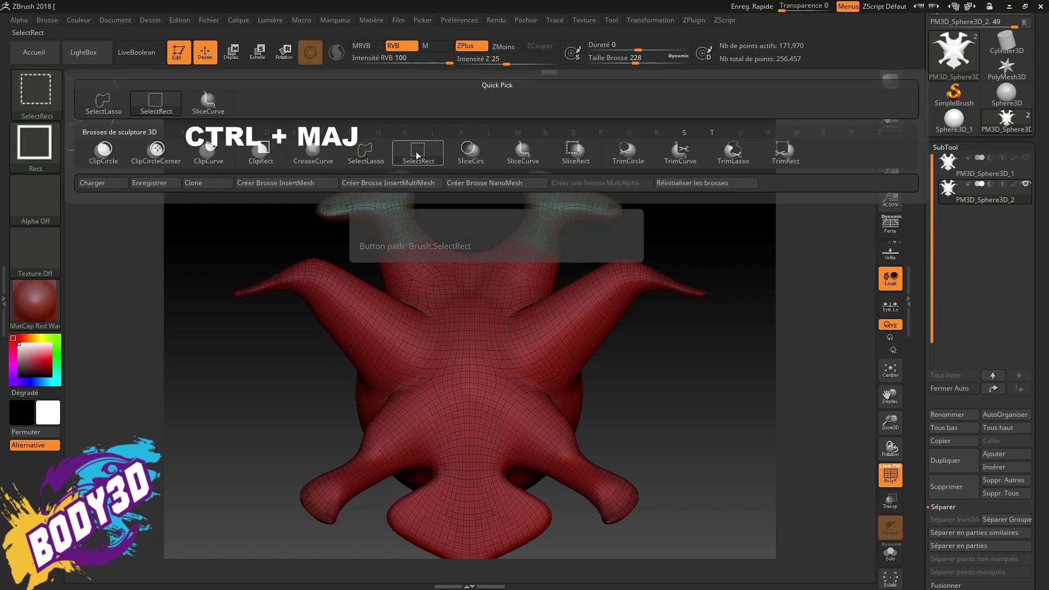
pyautogui.click(419, 157)
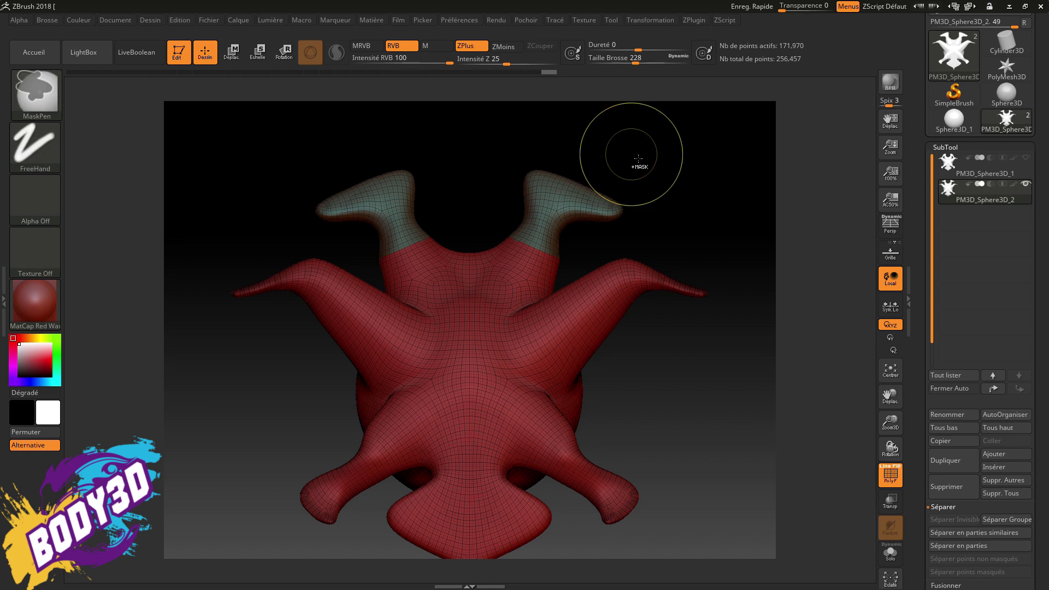
pyautogui.hotkey('ctrl', 'shift')
# Step: Isolate the limb-tip polygroup, then show all geometry and rotate the creature
pyautogui.keyDown('ctrl'); pyautogui.keyDown('shift'); pyautogui.click(571, 203); pyautogui.keyUp('shift'); pyautogui.keyUp('ctrl')
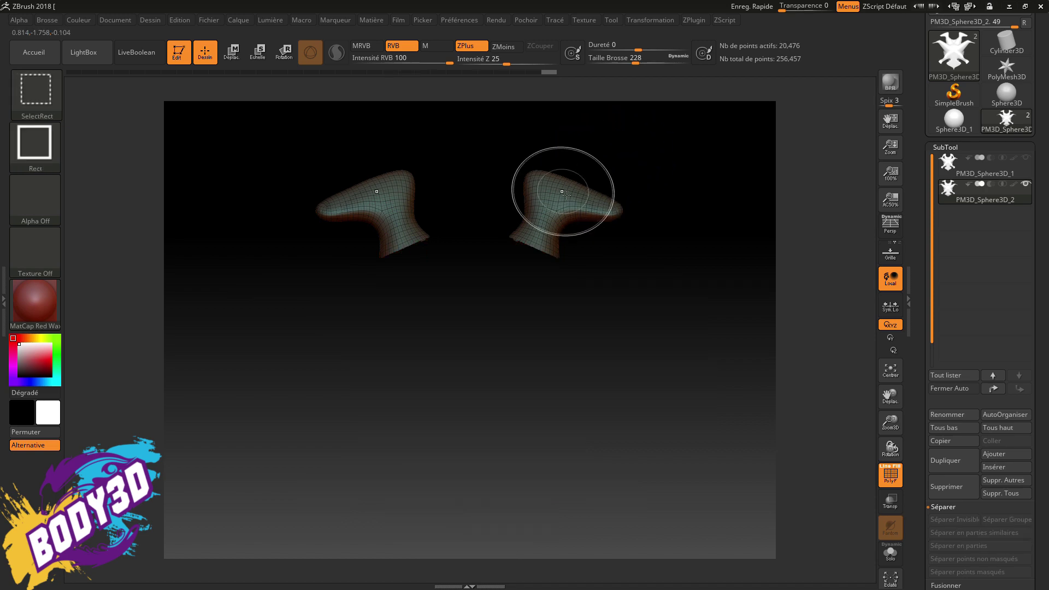
pyautogui.keyDown('ctrl'); pyautogui.keyDown('shift'); pyautogui.click(663, 169); pyautogui.keyUp('shift'); pyautogui.keyUp('ctrl')
pyautogui.moveTo(663, 169); pyautogui.dragTo(681, 167)
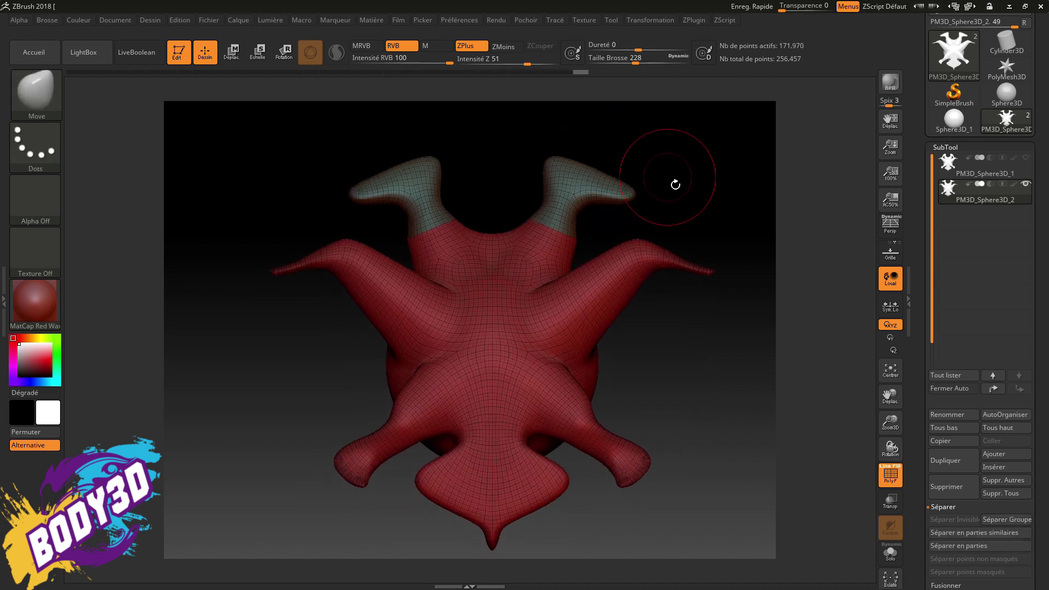
pyautogui.moveTo(637, 211)
pyautogui.mouseDown()
pyautogui.moveTo(630, 222)
pyautogui.moveTo(655, 224)
pyautogui.moveTo(674, 374)
pyautogui.moveTo(639, 257)
pyautogui.mouseUp()
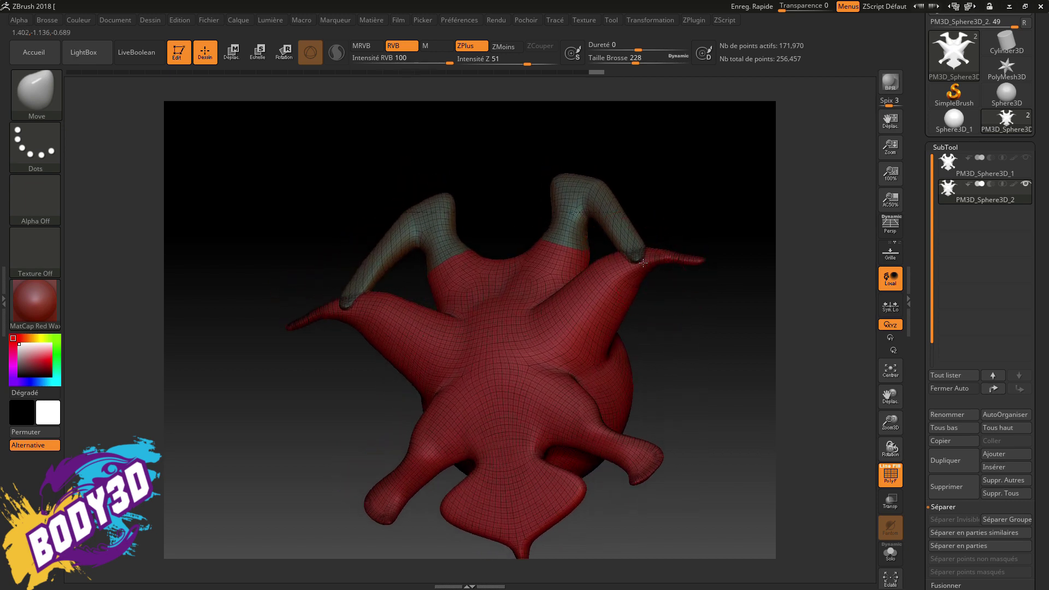
pyautogui.moveTo(670, 279)
pyautogui.mouseDown()
pyautogui.moveTo(726, 227)
pyautogui.moveTo(673, 314)
pyautogui.moveTo(518, 356)
pyautogui.mouseUp()
# Step: Face the creature's front with PolyFrame showing wireframe and polygroup colours
pyautogui.hotkey('shift', 'f')
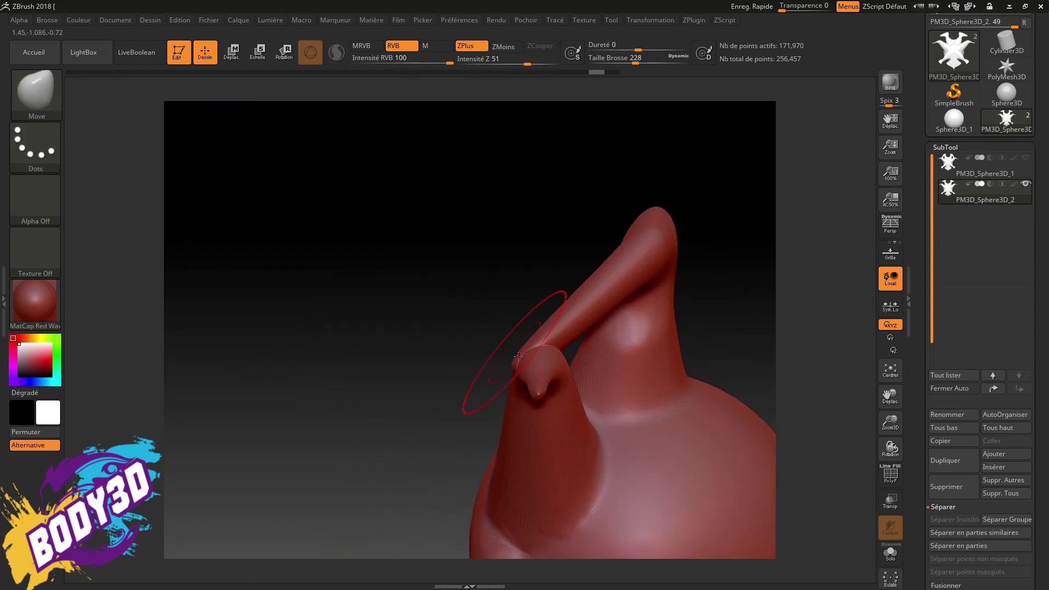
pyautogui.press('ctrl')
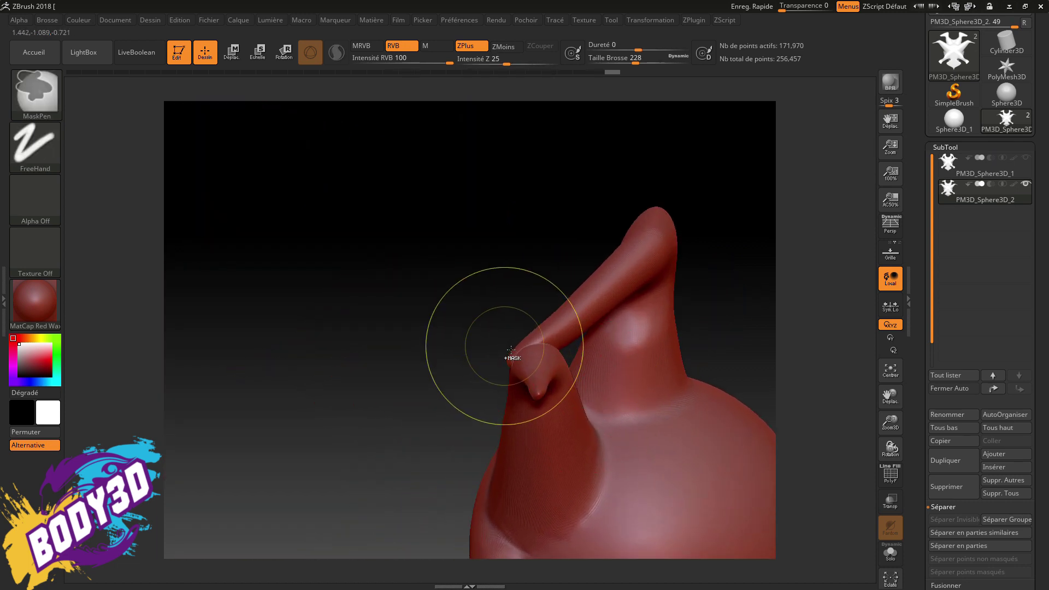
pyautogui.moveTo(461, 328)
pyautogui.mouseDown()
pyautogui.moveTo(581, 286)
pyautogui.moveTo(574, 217)
pyautogui.moveTo(579, 251)
pyautogui.mouseUp()
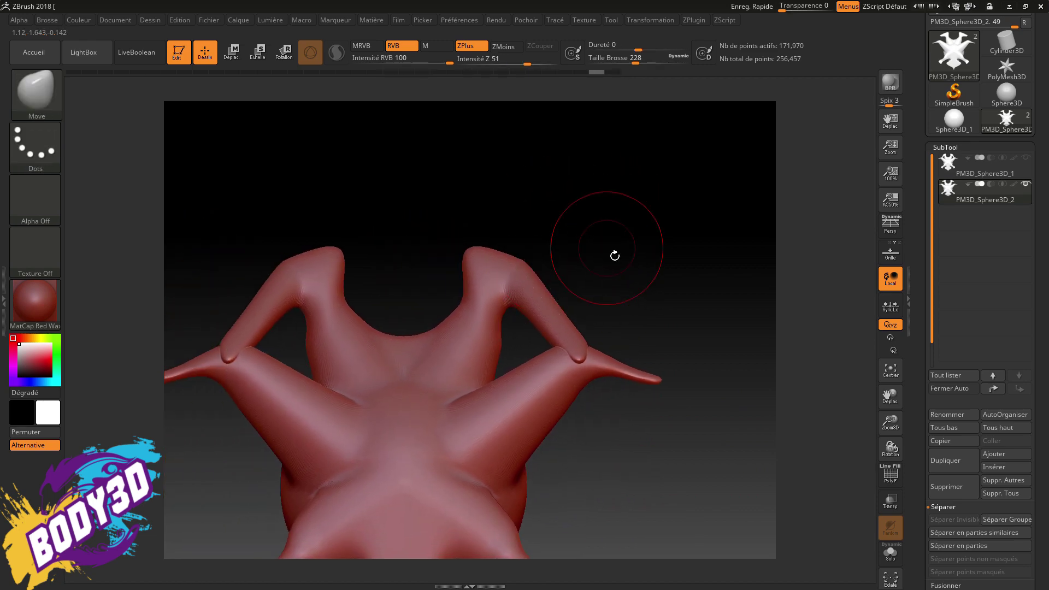
pyautogui.hotkey('shift', 'f')
pyautogui.moveTo(618, 258)
pyautogui.mouseDown()
pyautogui.moveTo(632, 208)
pyautogui.moveTo(632, 274)
pyautogui.mouseUp()
pyautogui.press('ctrl')
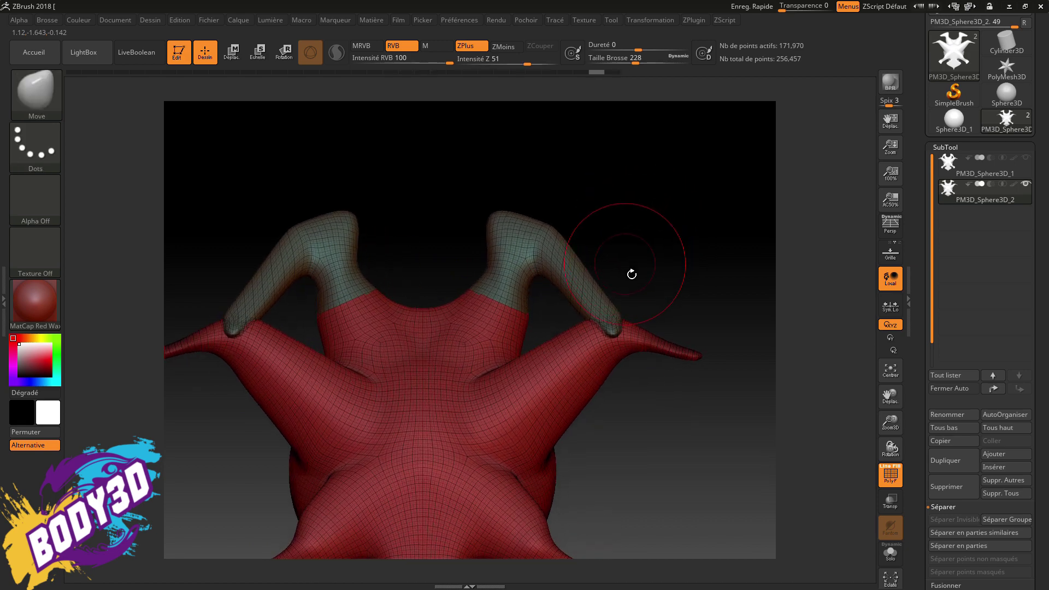
pyautogui.hotkey('ctrl', 'shift')
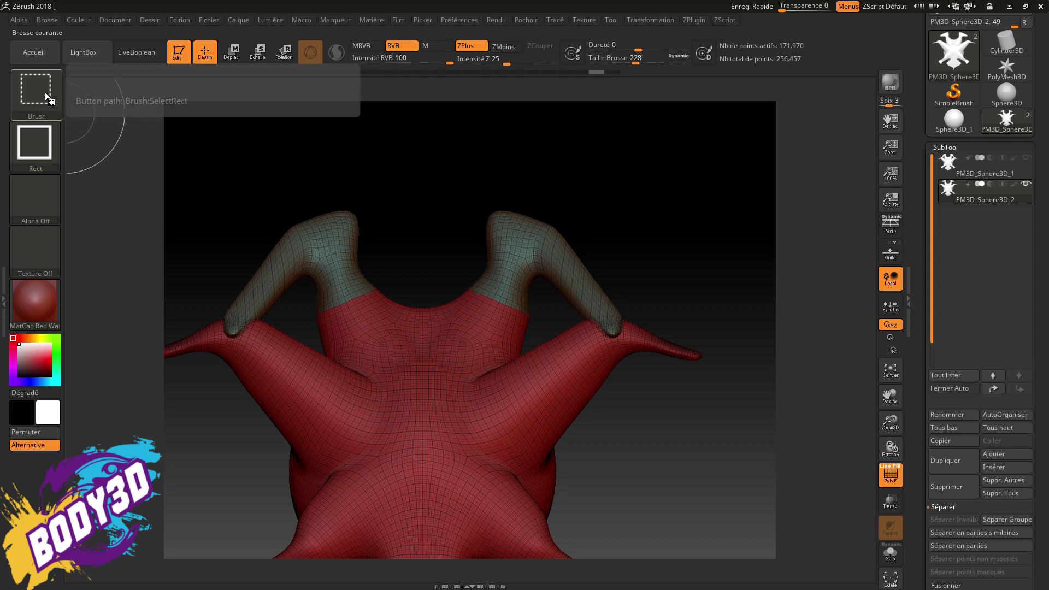
# Step: Isolate the upper-limb polygroup, mask it entirely, then unhide the rest of the body
pyautogui.keyDown('ctrl'); pyautogui.keyDown('shift'); pyautogui.click(525, 245); pyautogui.keyUp('shift'); pyautogui.keyUp('ctrl')
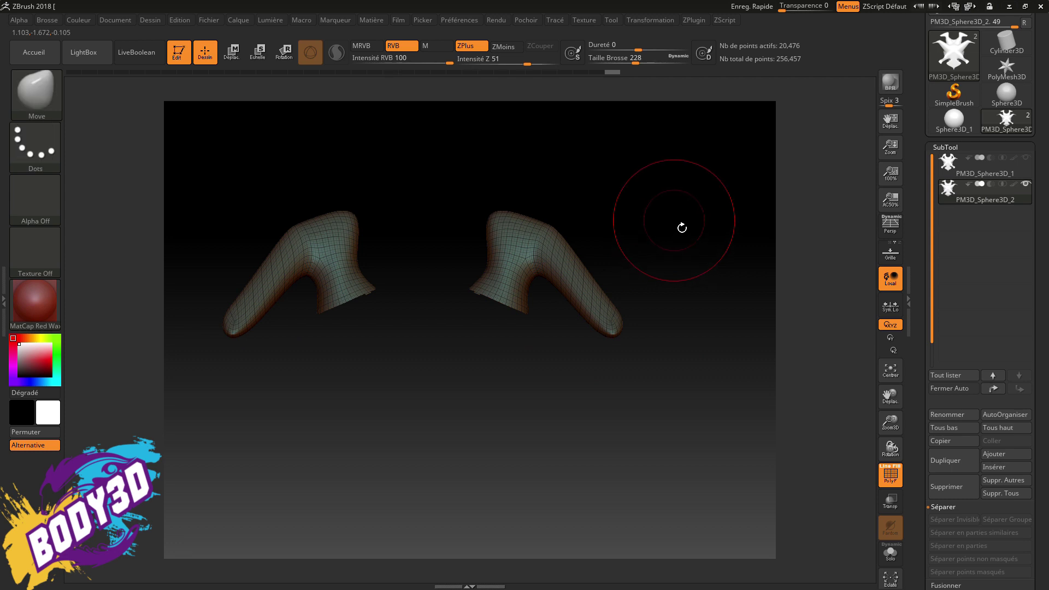
pyautogui.press('ctrl')
pyautogui.keyDown('ctrl'); pyautogui.click(679, 200); pyautogui.keyUp('ctrl')
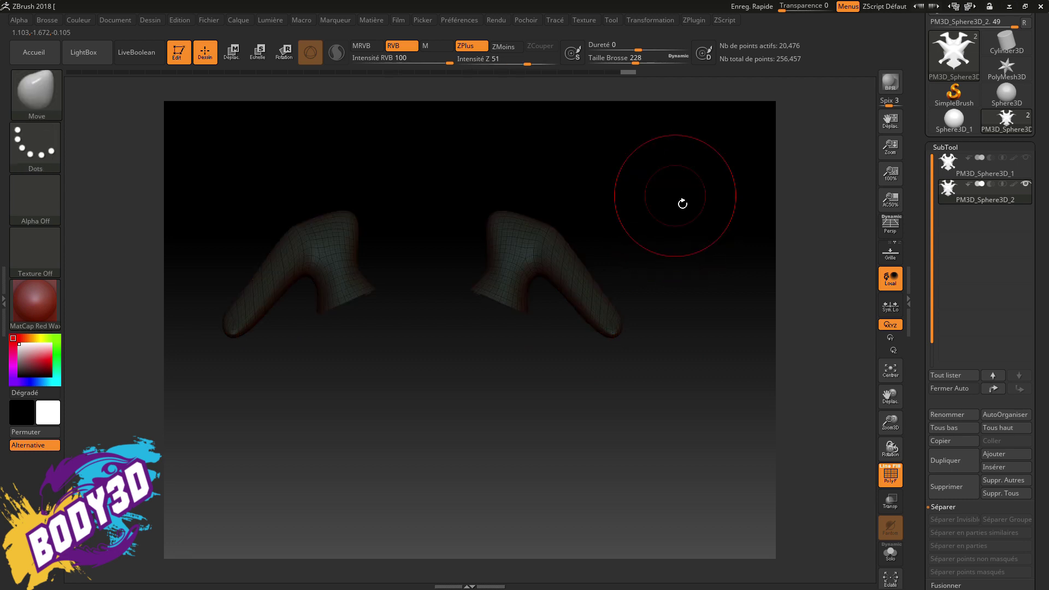
pyautogui.hotkey('ctrl', 'shift')
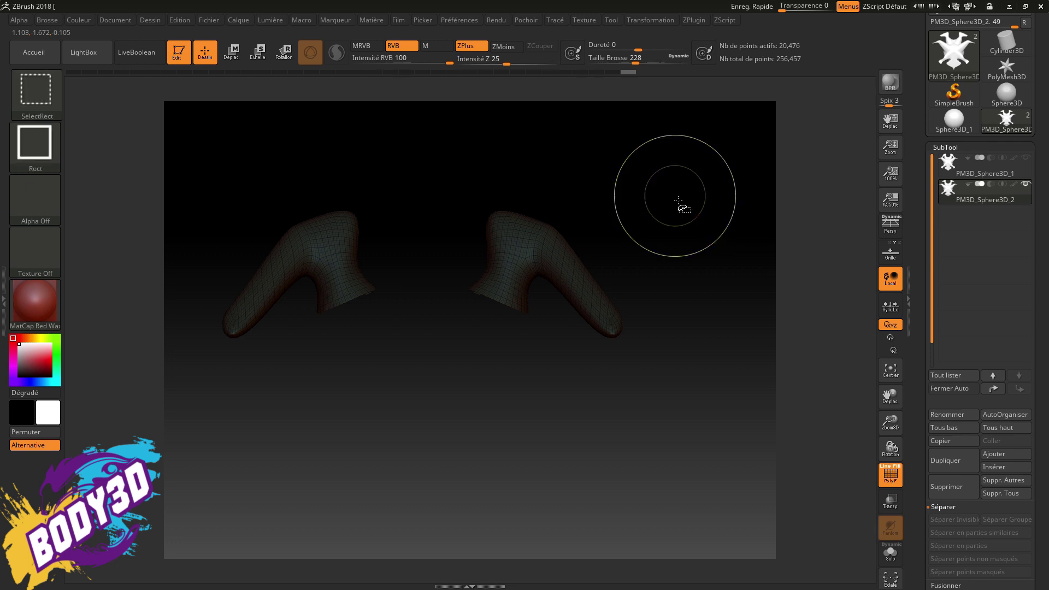
pyautogui.keyDown('ctrl'); pyautogui.keyDown('shift'); pyautogui.click(678, 200); pyautogui.keyUp('shift'); pyautogui.keyUp('ctrl')
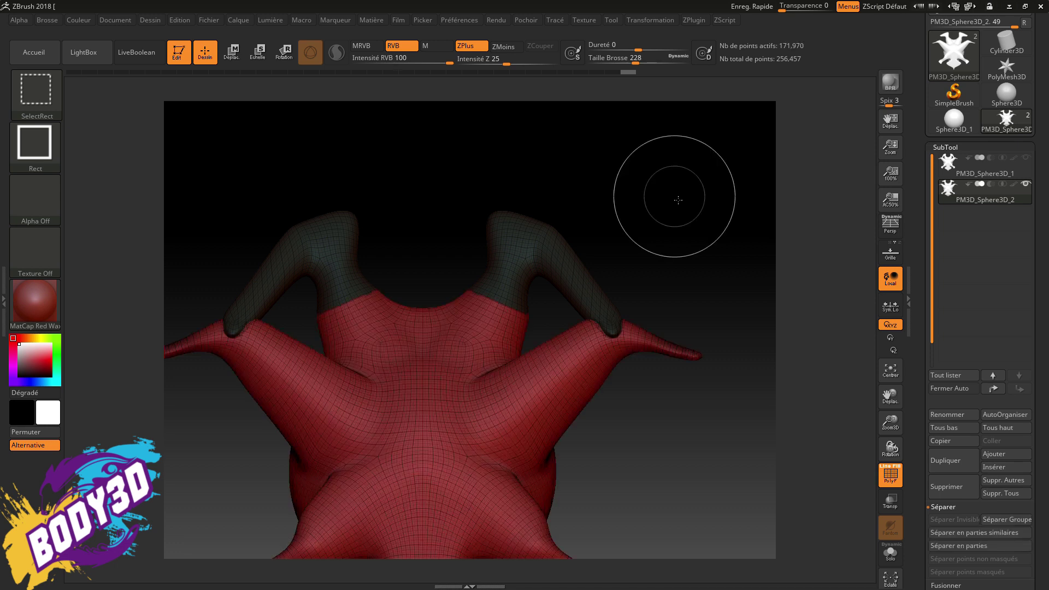
pyautogui.moveTo(678, 200)
pyautogui.mouseDown()
pyautogui.moveTo(668, 175)
pyautogui.moveTo(632, 219)
pyautogui.mouseUp()
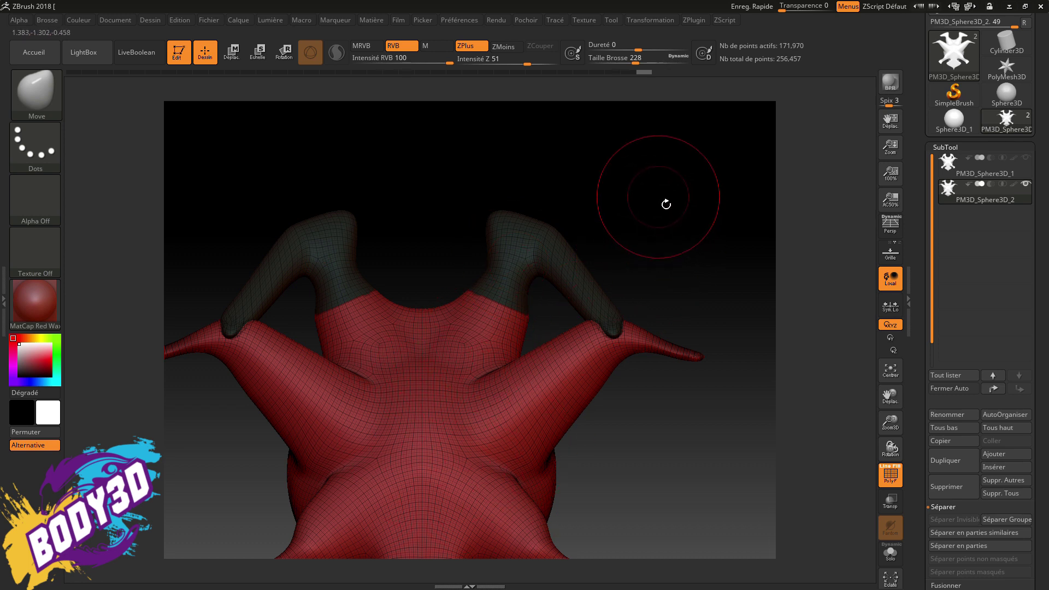
# Step: Invert the mask to free the upper limbs, try bending them inward, then undo
pyautogui.press('ctrl')
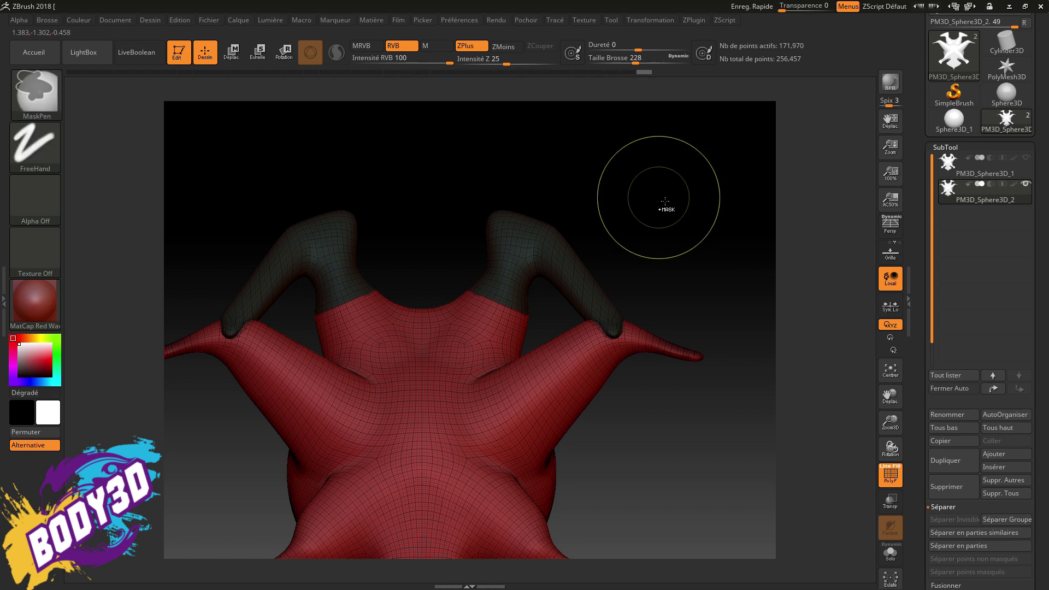
pyautogui.keyDown('ctrl'); pyautogui.click(661, 200); pyautogui.keyUp('ctrl')
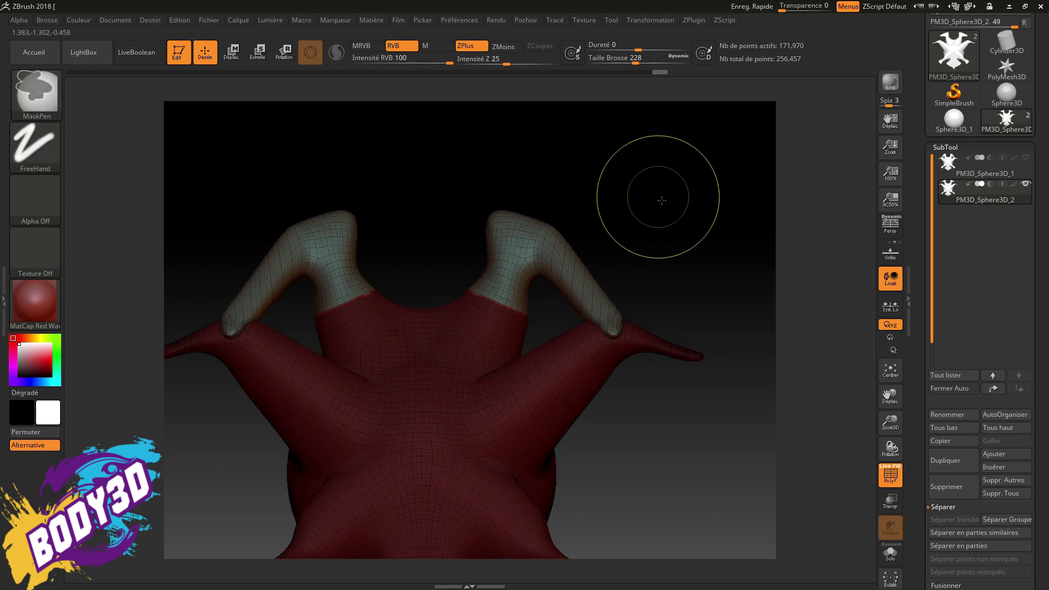
pyautogui.moveTo(658, 199)
pyautogui.mouseDown()
pyautogui.moveTo(610, 215)
pyautogui.moveTo(663, 206)
pyautogui.mouseUp()
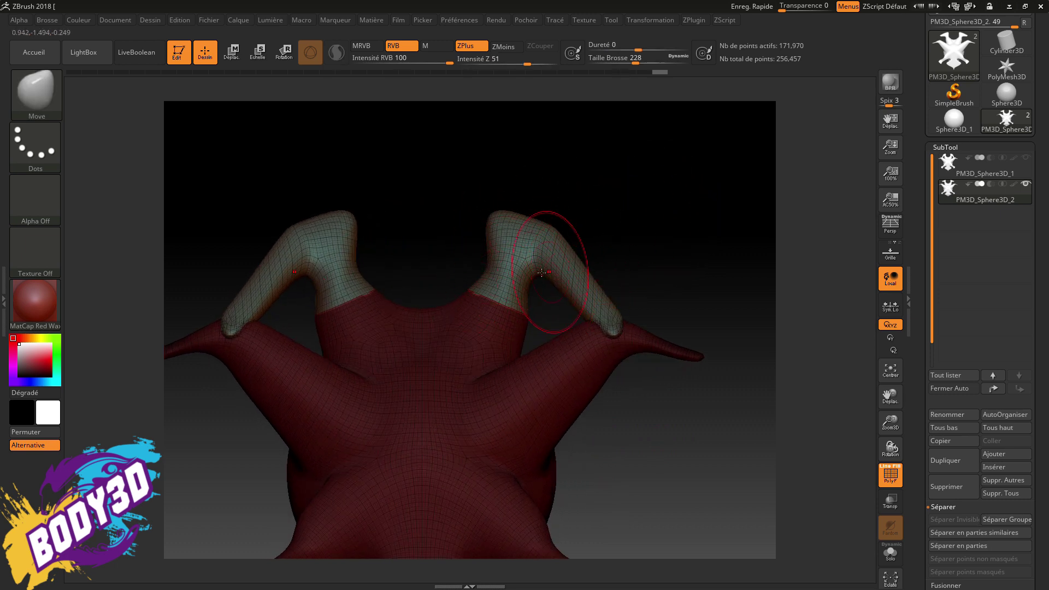
pyautogui.moveTo(461, 274)
pyautogui.mouseDown()
pyautogui.moveTo(344, 192)
pyautogui.moveTo(502, 136)
pyautogui.moveTo(571, 206)
pyautogui.mouseUp()
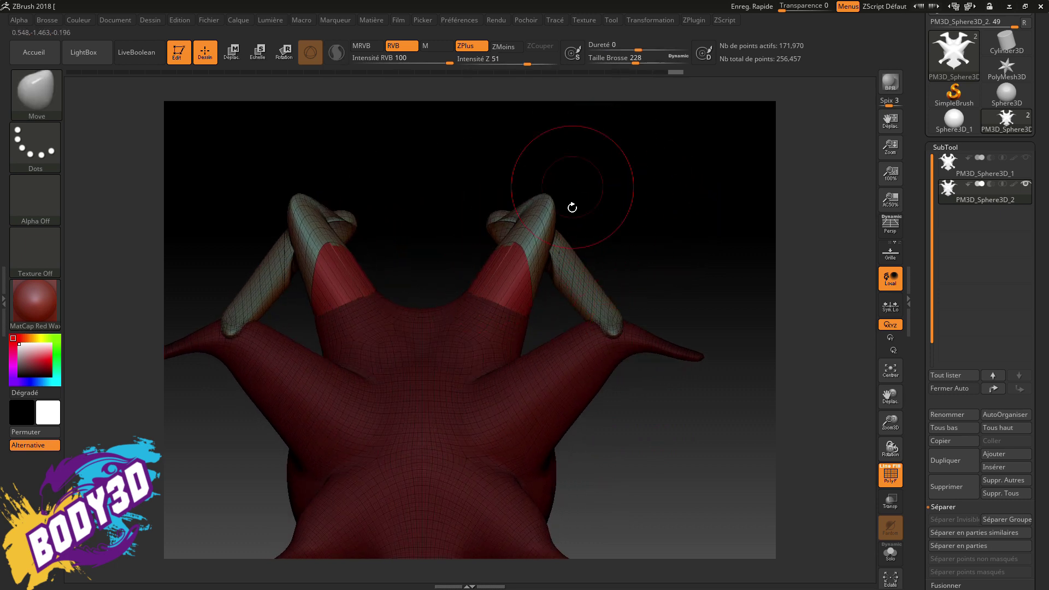
pyautogui.hotkey('ctrl', 'z')
pyautogui.hotkey('ctrl', 'z')
pyautogui.hotkey('ctrl', 'z')
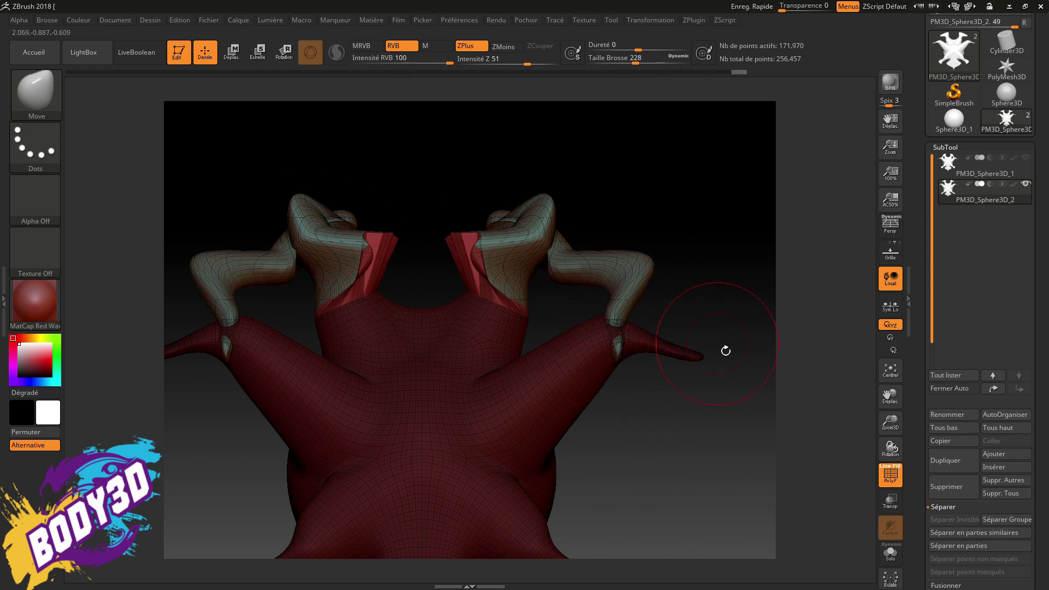
pyautogui.hotkey('ctrl', 'z')
pyautogui.hotkey('ctrl', 'z')
pyautogui.hotkey('ctrl', 'z')
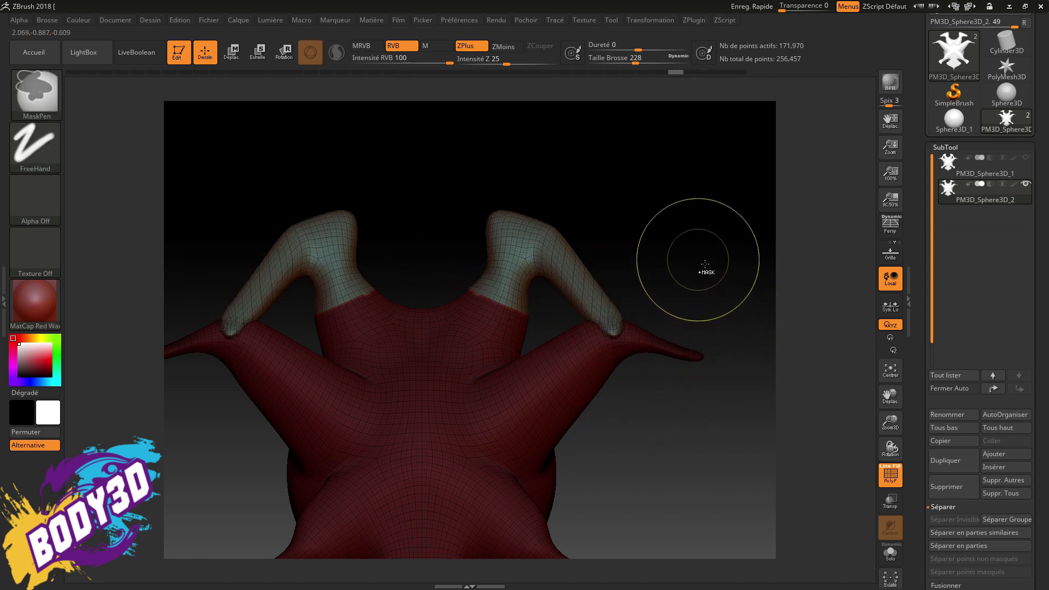
pyautogui.hotkey('ctrl', 'z')
# Step: Reshape the upper limbs with the Move brush so they curve outward near the shoulders
pyautogui.moveTo(686, 270)
pyautogui.mouseDown()
pyautogui.moveTo(579, 377)
pyautogui.moveTo(604, 317)
pyautogui.mouseUp()
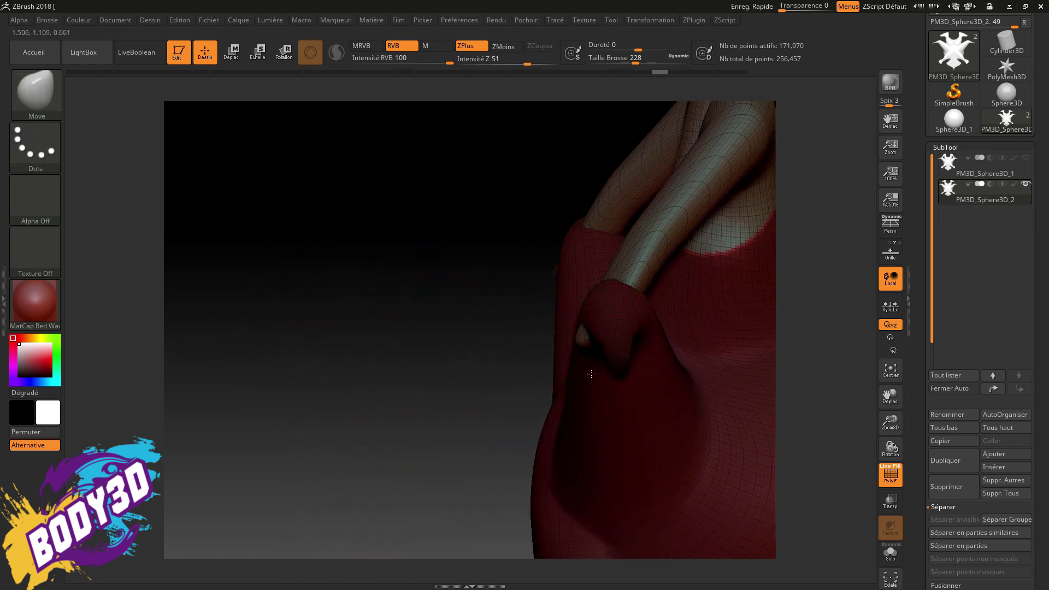
pyautogui.moveTo(591, 374); pyautogui.dragTo(568, 355)
pyautogui.moveTo(563, 403)
pyautogui.mouseDown()
pyautogui.moveTo(626, 347)
pyautogui.moveTo(658, 345)
pyautogui.moveTo(679, 300)
pyautogui.moveTo(480, 347)
pyautogui.moveTo(571, 423)
pyautogui.mouseUp()
pyautogui.moveTo(509, 292); pyautogui.dragTo(545, 281)
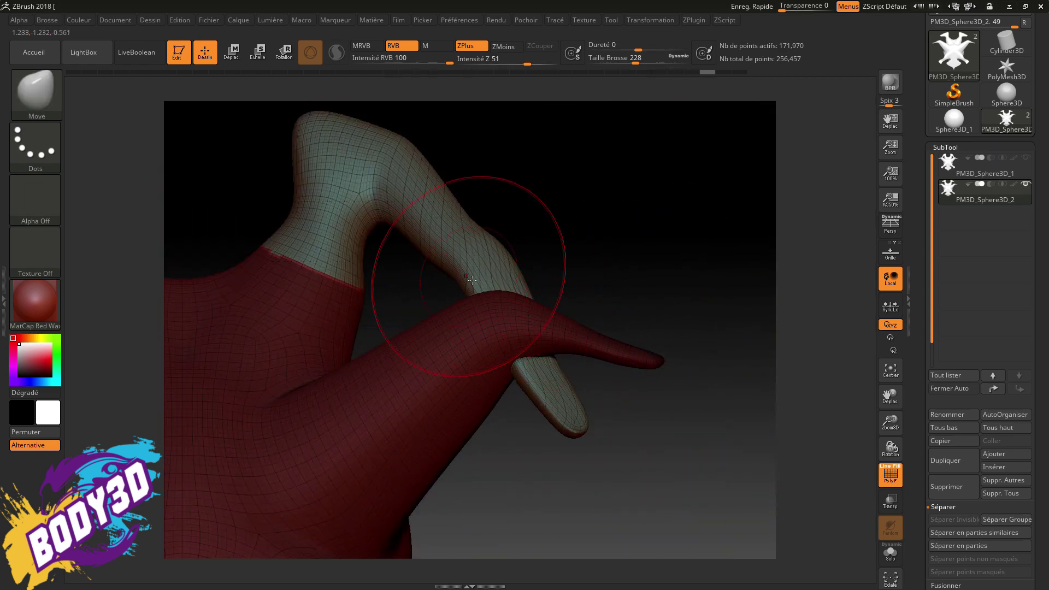
pyautogui.moveTo(481, 262); pyautogui.dragTo(432, 264)
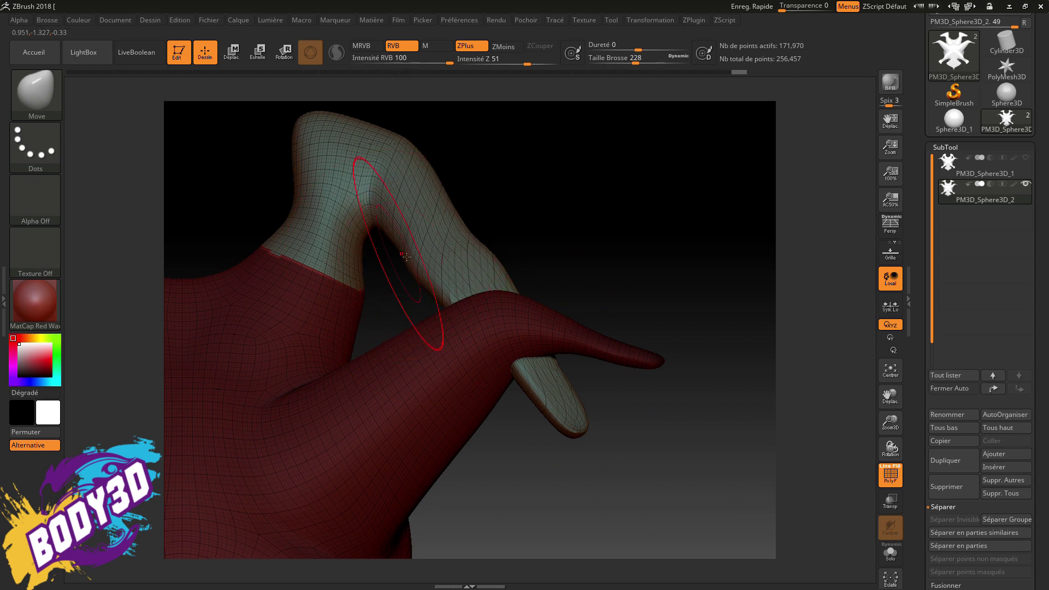
pyautogui.moveTo(432, 264)
pyautogui.mouseDown(button='right')
pyautogui.moveTo(594, 172)
pyautogui.moveTo(542, 192)
pyautogui.mouseUp(button='right')
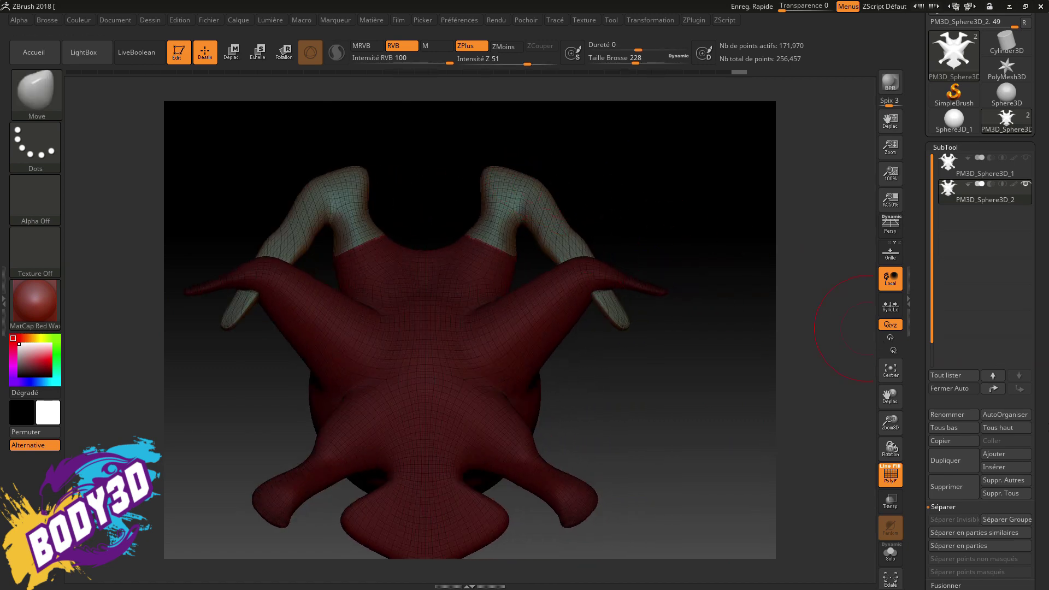
# Step: Expand Tool > PolyGroups and rotate the masked creature to a new angle
pyautogui.scroll(-5, 975, 368)
pyautogui.scroll(-2, 975, 368)
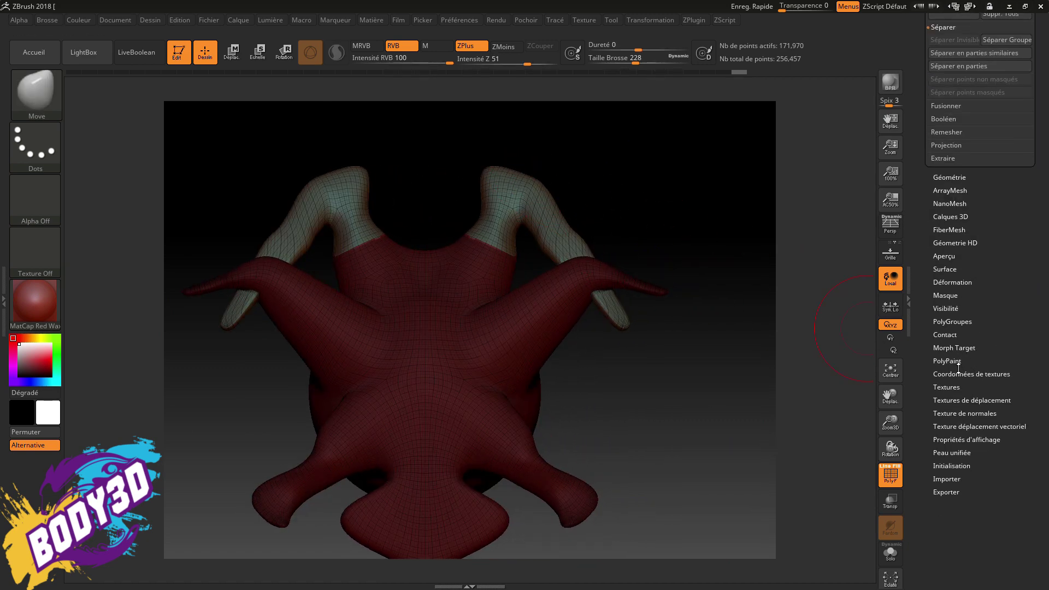
pyautogui.click(959, 326)
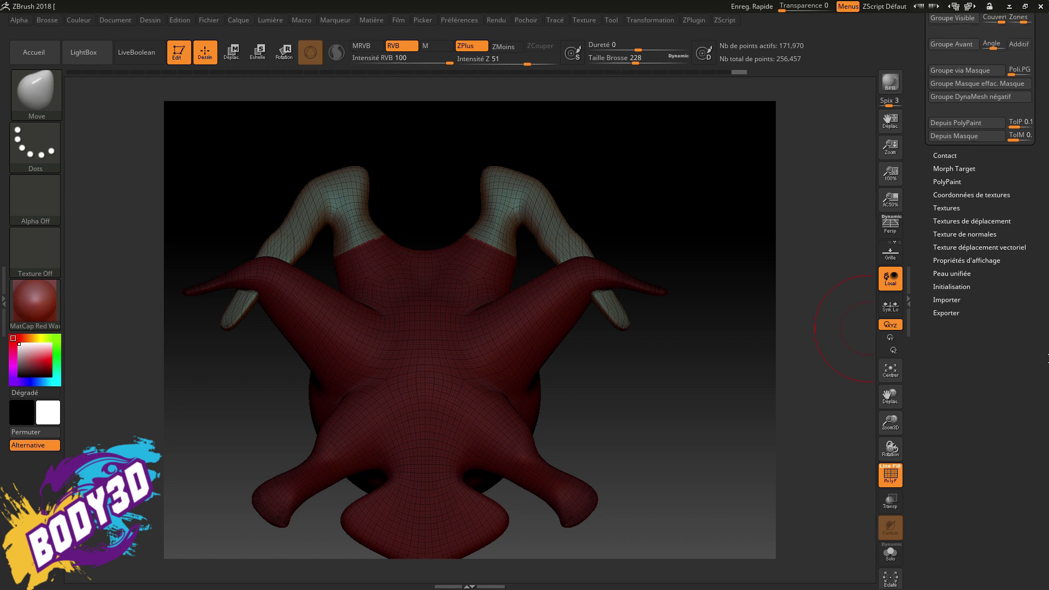
pyautogui.scroll(1, 1046, 420)
pyautogui.scroll(1, 1046, 423)
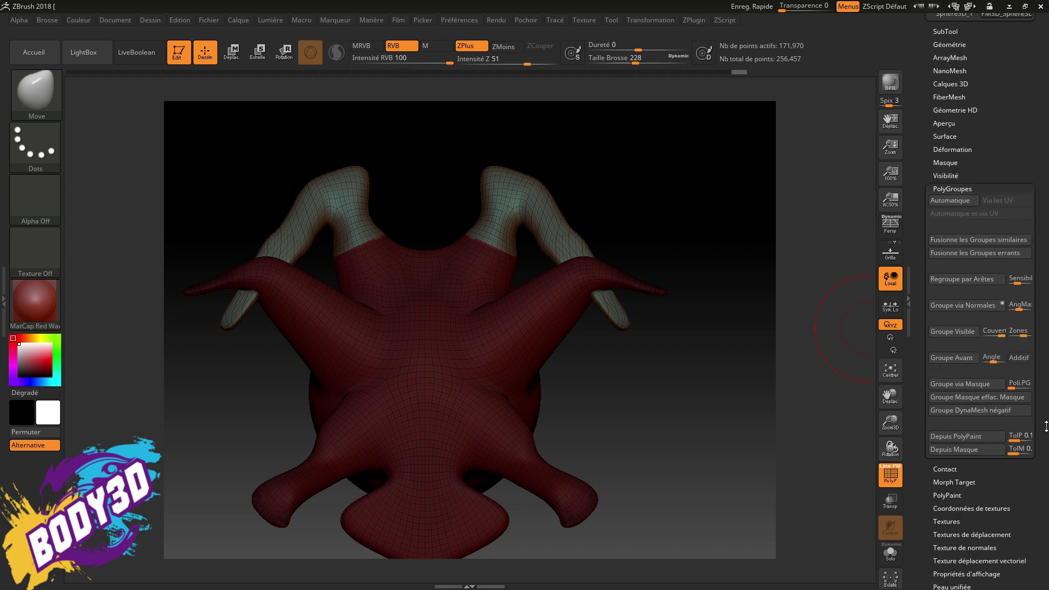
pyautogui.moveTo(783, 314)
pyautogui.mouseDown()
pyautogui.moveTo(503, 234)
pyautogui.moveTo(554, 248)
pyautogui.mouseUp()
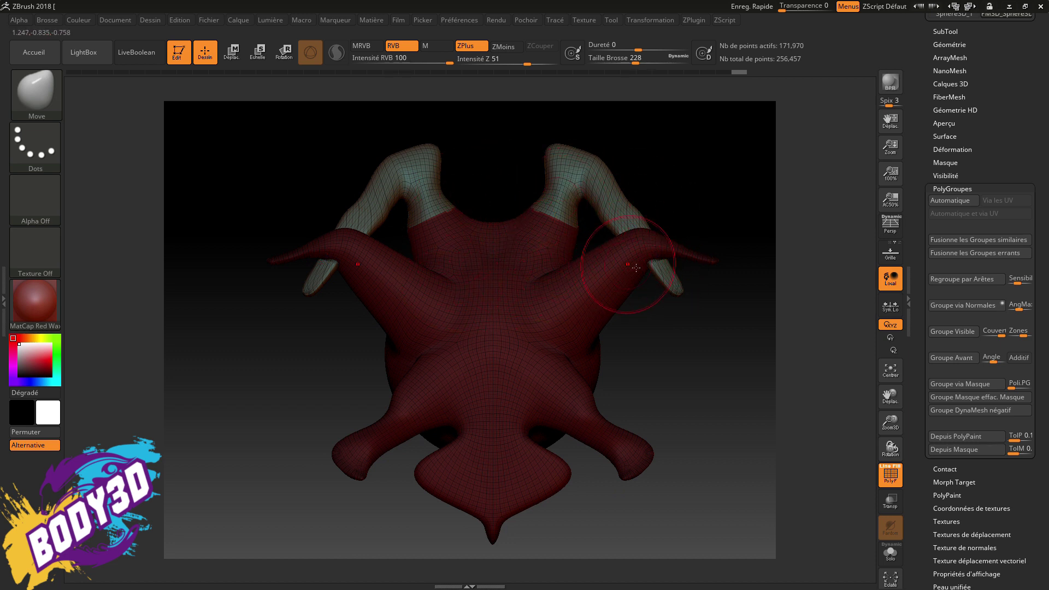
pyautogui.moveTo(691, 266); pyautogui.dragTo(576, 254)
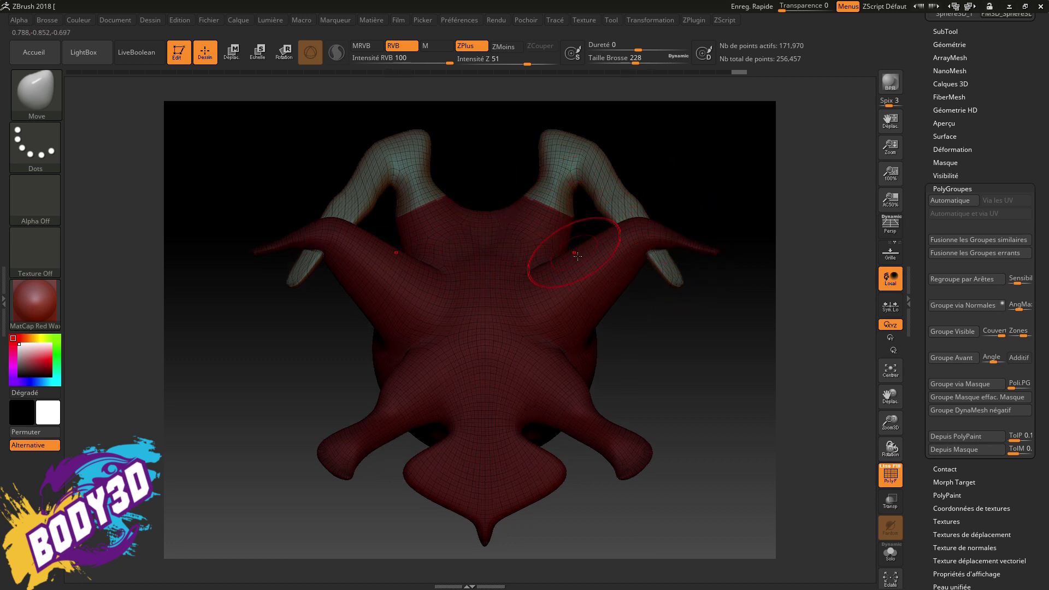